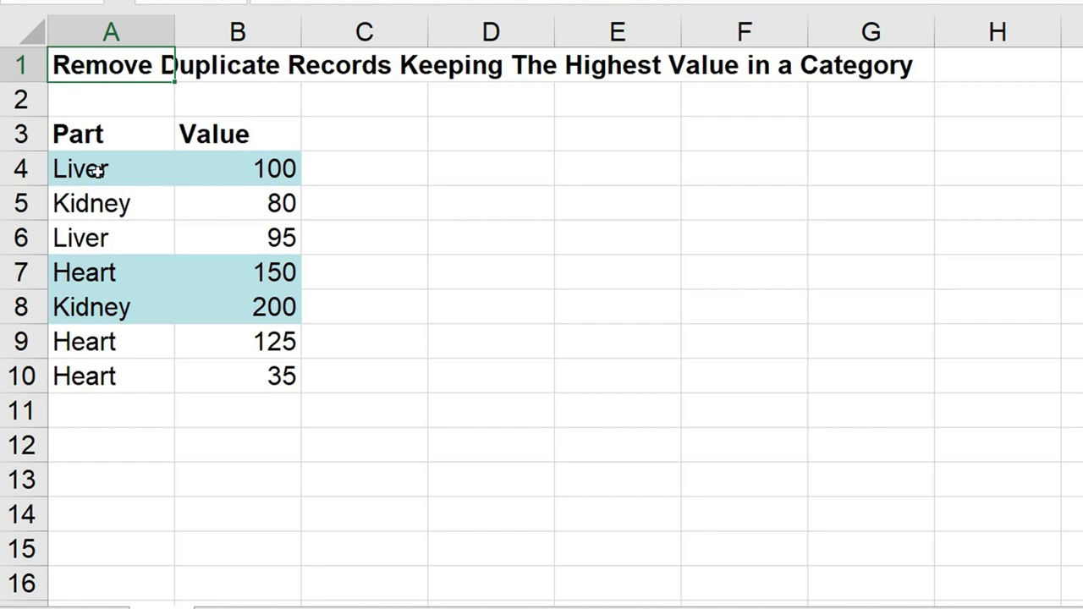
Point out the Liver values (100, 95) and the Kidney values (80, 200)
click(242, 173)
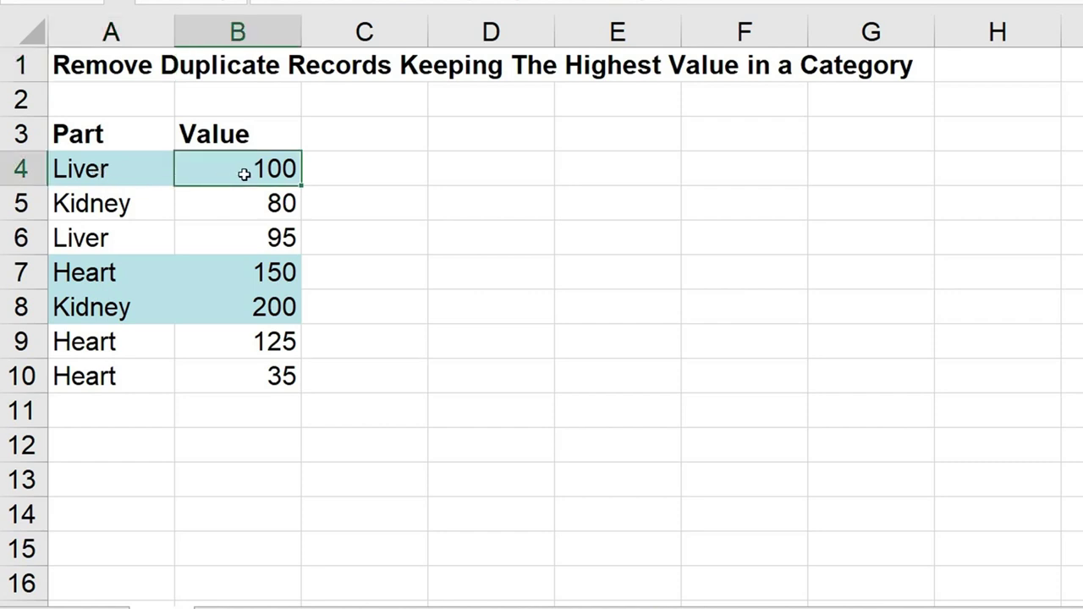
click(245, 241)
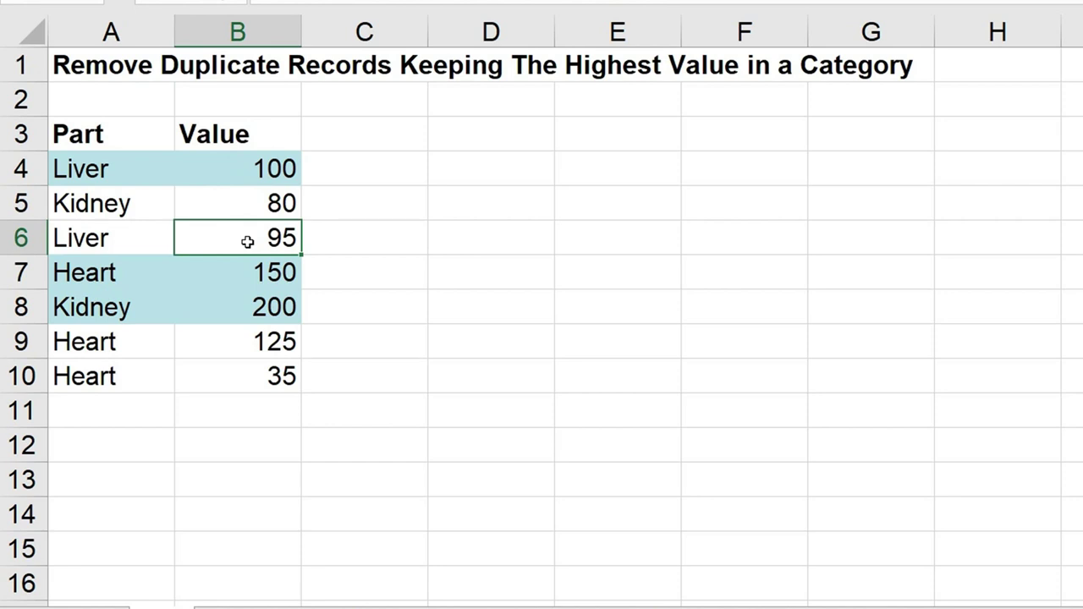
click(251, 168)
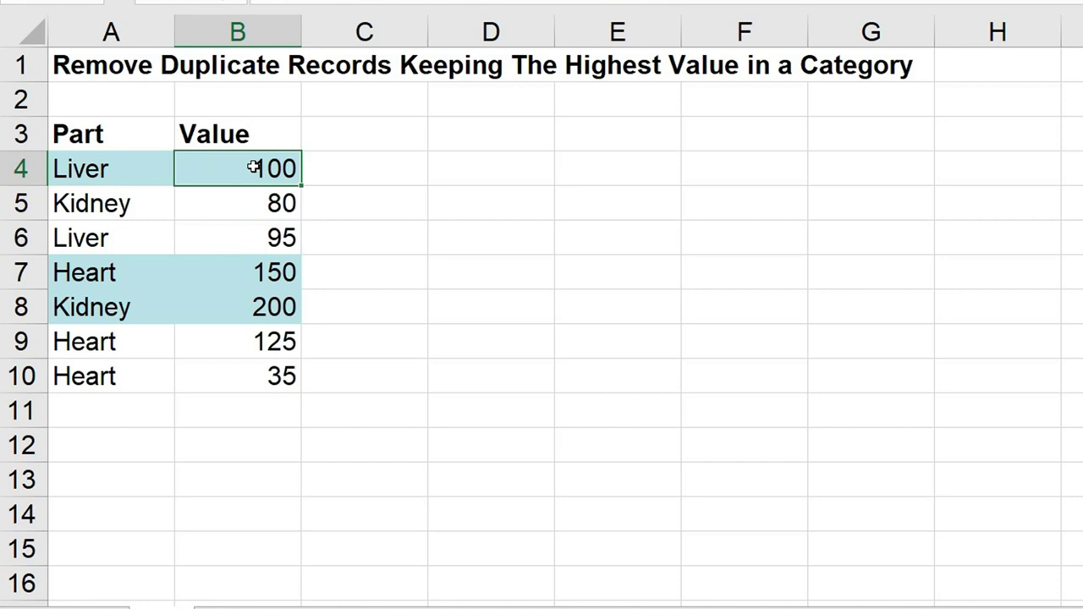
click(146, 210)
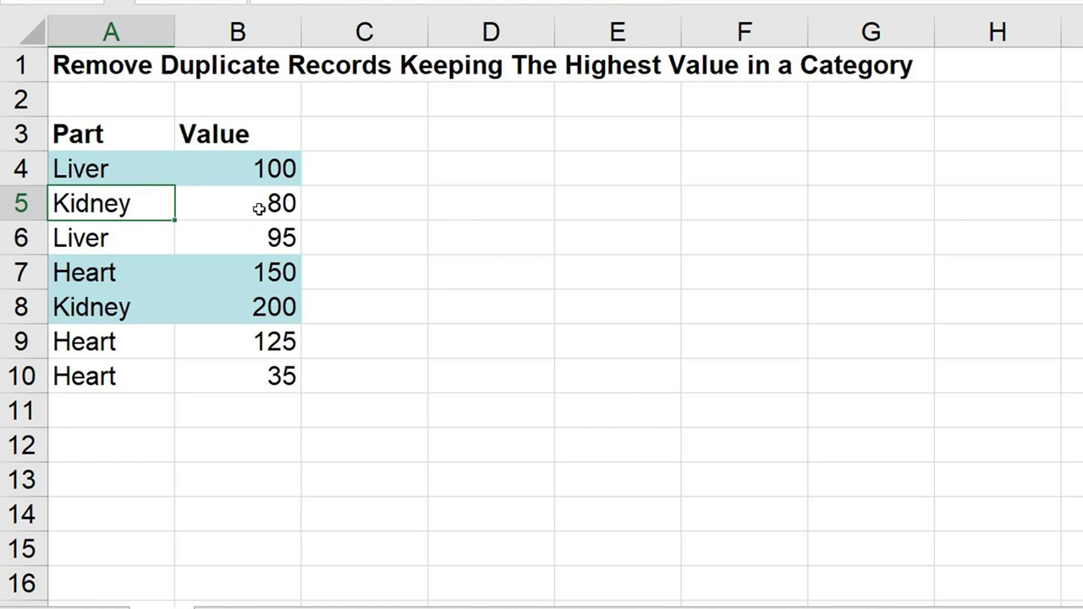
click(231, 207)
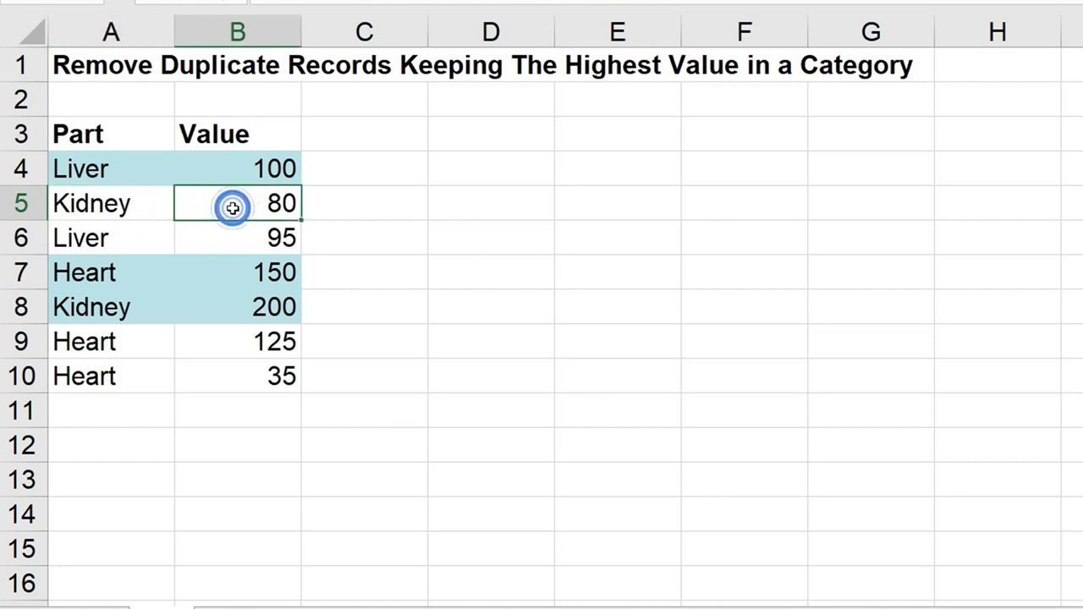
click(128, 306)
click(256, 314)
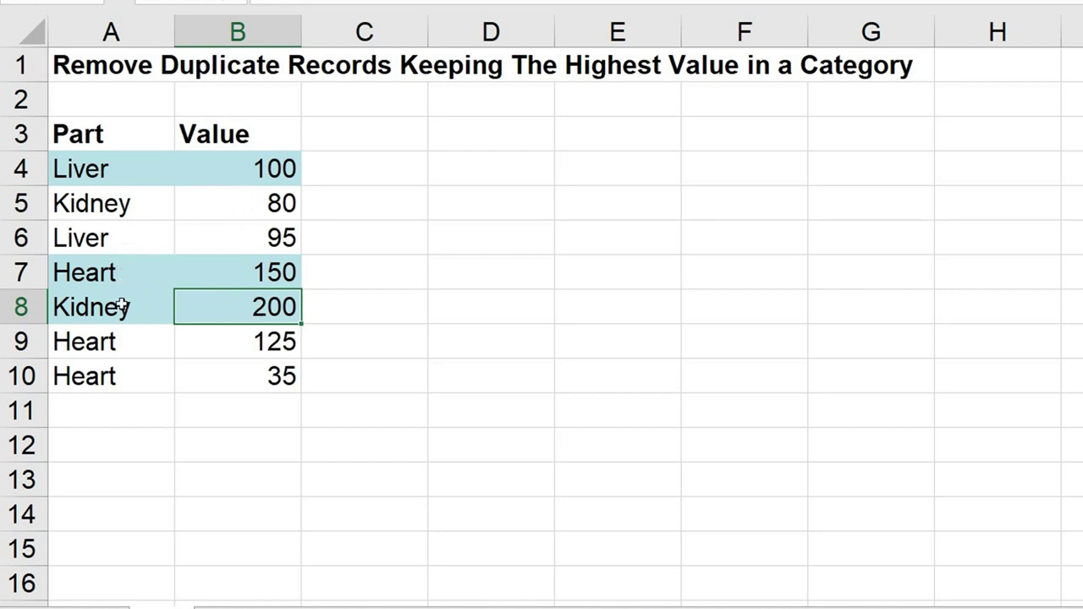
Point out the Heart values 150, 125 and 35, then revisit Heart 150 and Liver 100
click(119, 277)
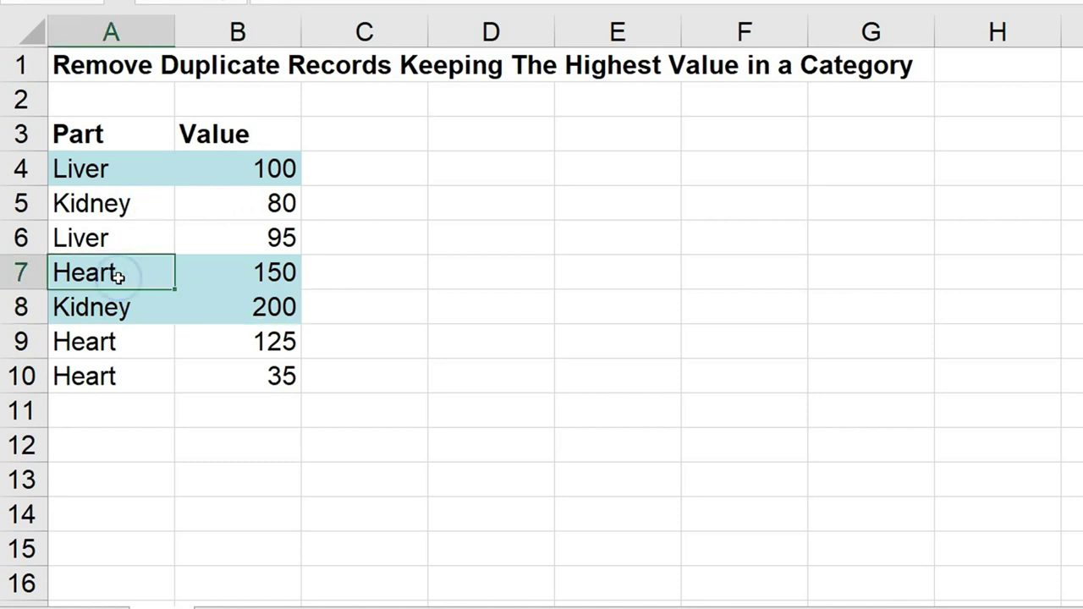
click(243, 277)
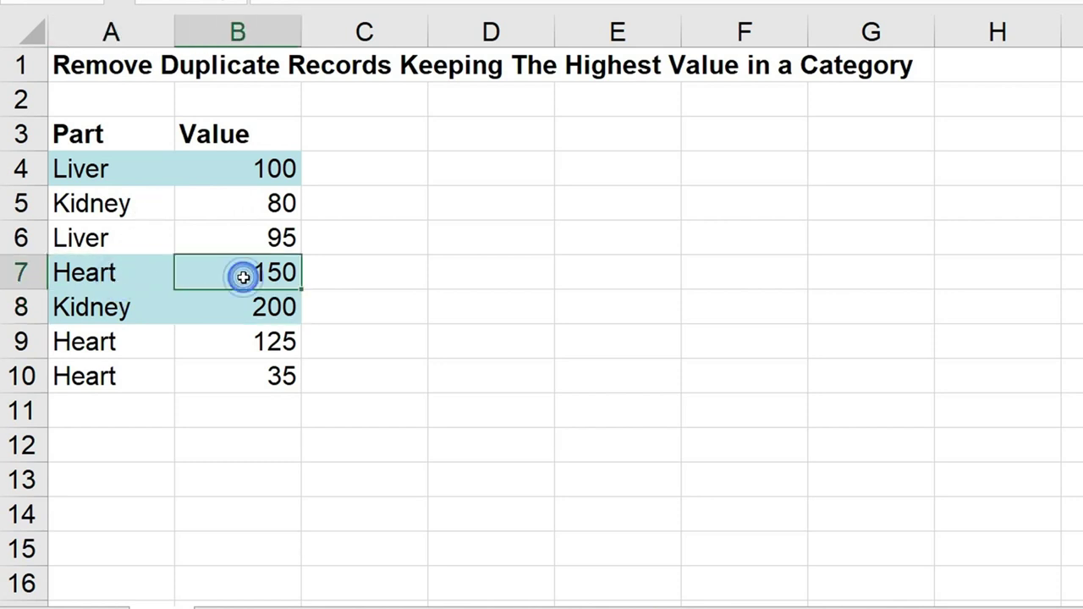
click(132, 341)
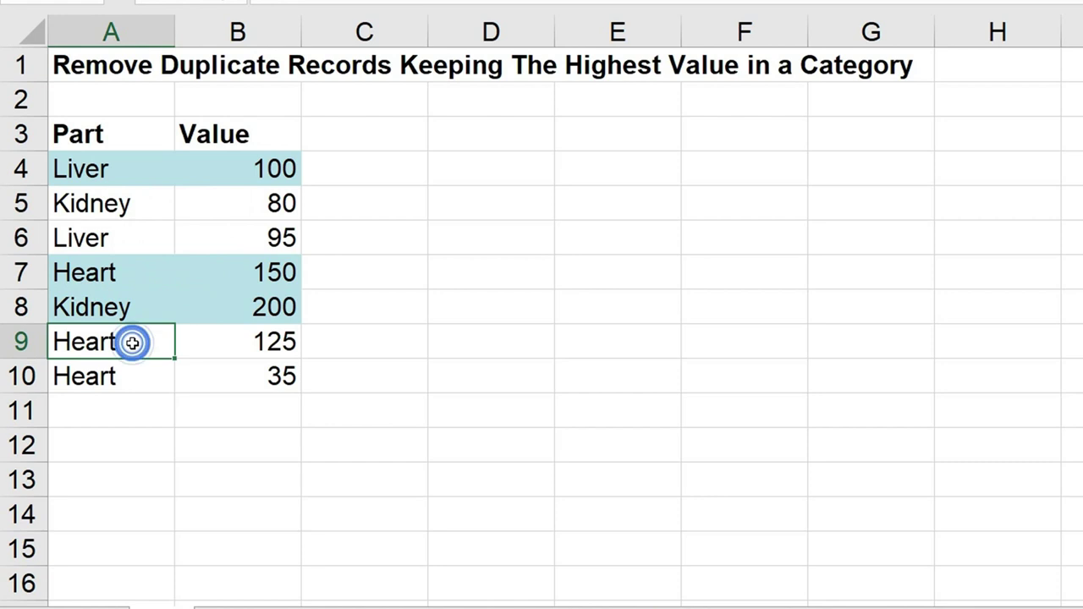
click(239, 342)
click(102, 381)
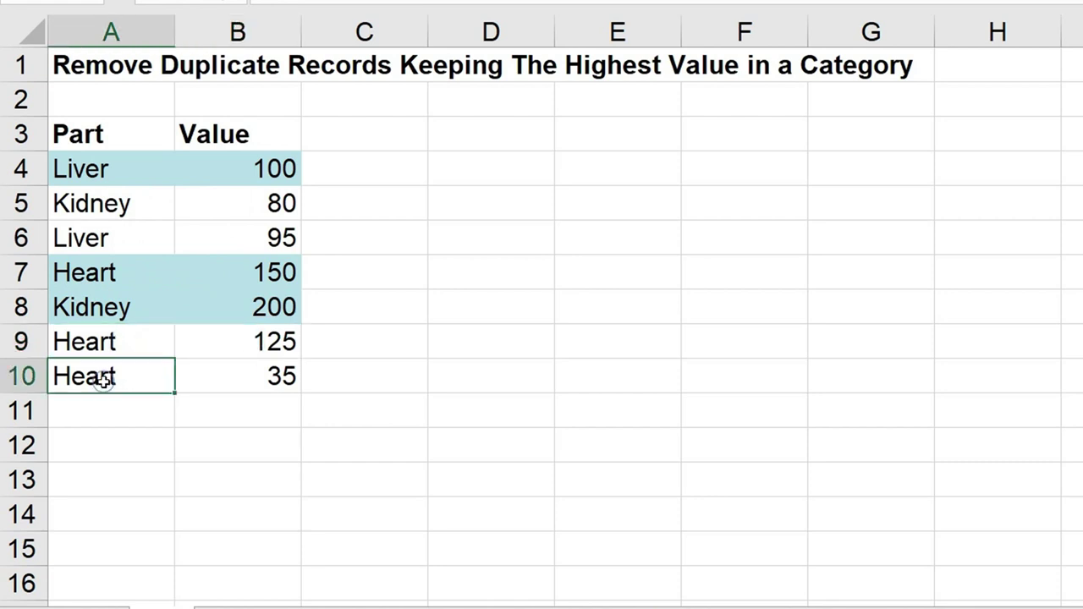
click(230, 380)
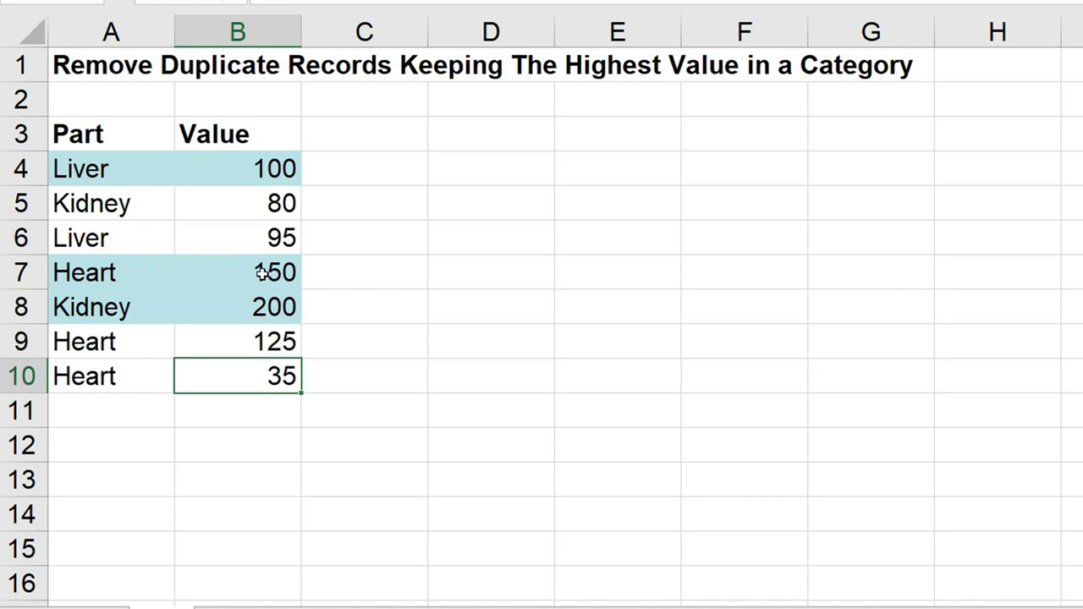
click(263, 271)
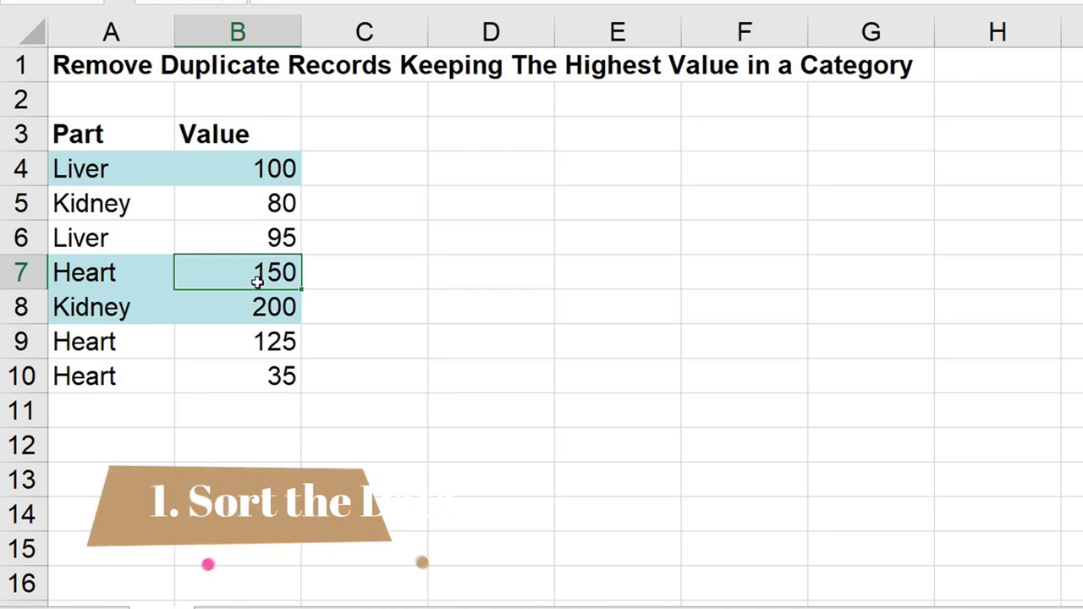
click(195, 167)
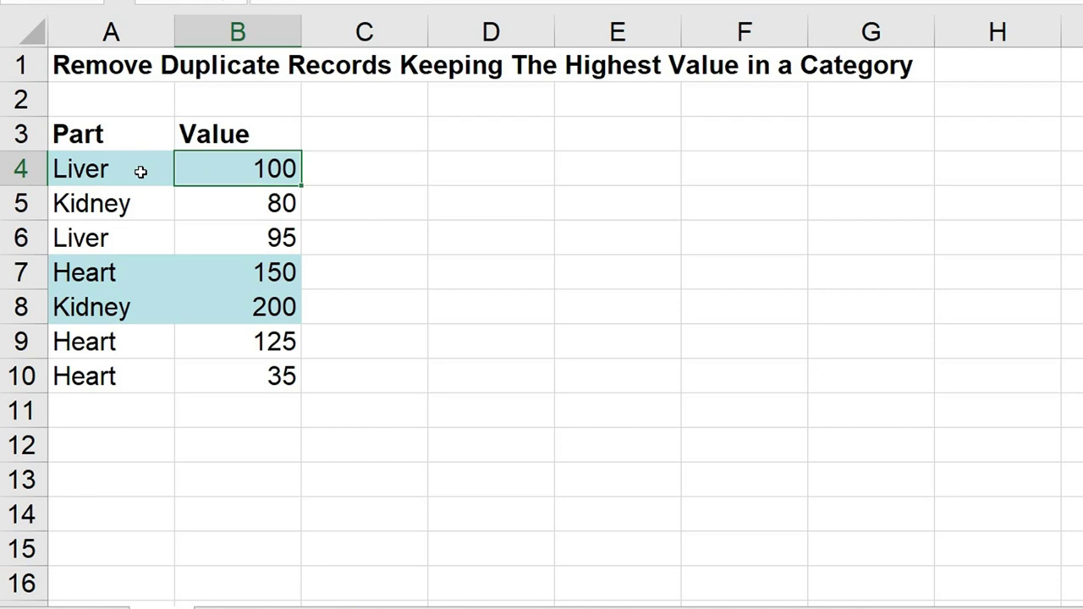
With a table cell selected, set the first sort level to Part, A to Z
key(Right)
key(Right)
key(Down)
key(Down)
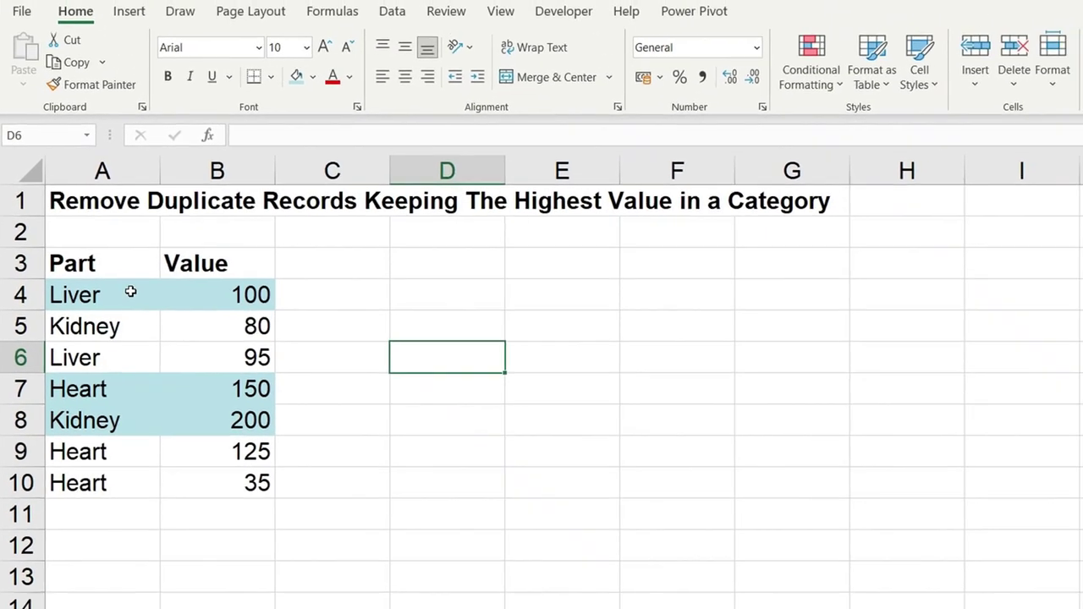
click(114, 278)
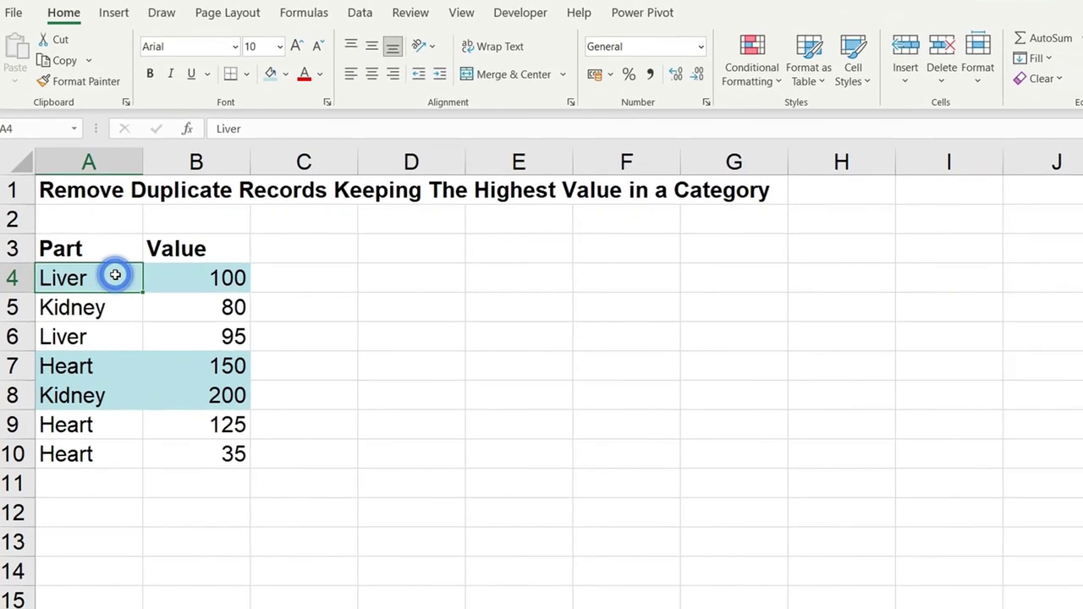
click(361, 17)
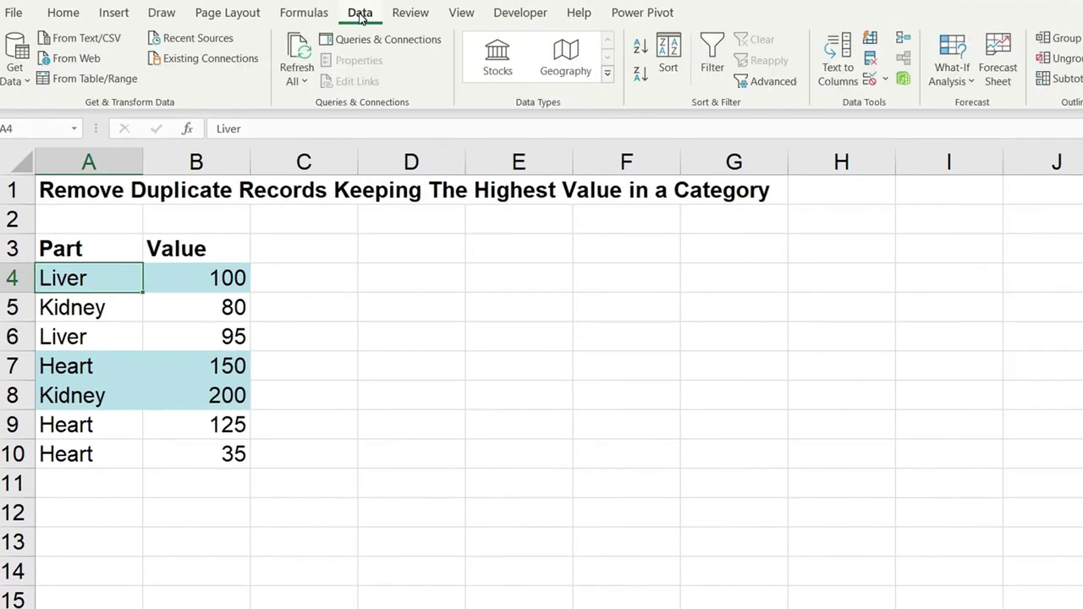
click(667, 61)
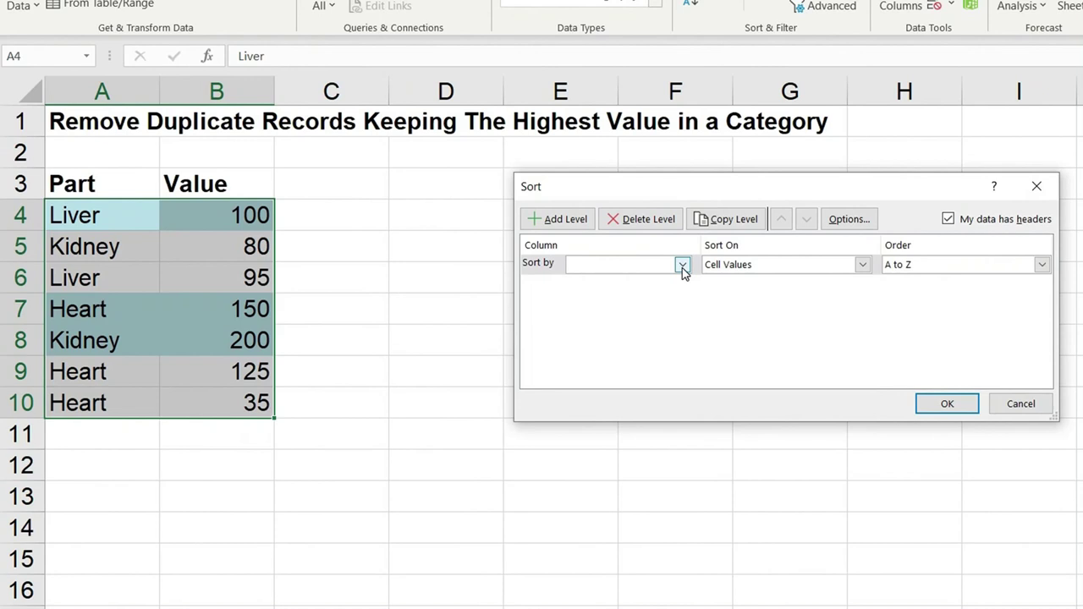
click(646, 308)
click(634, 280)
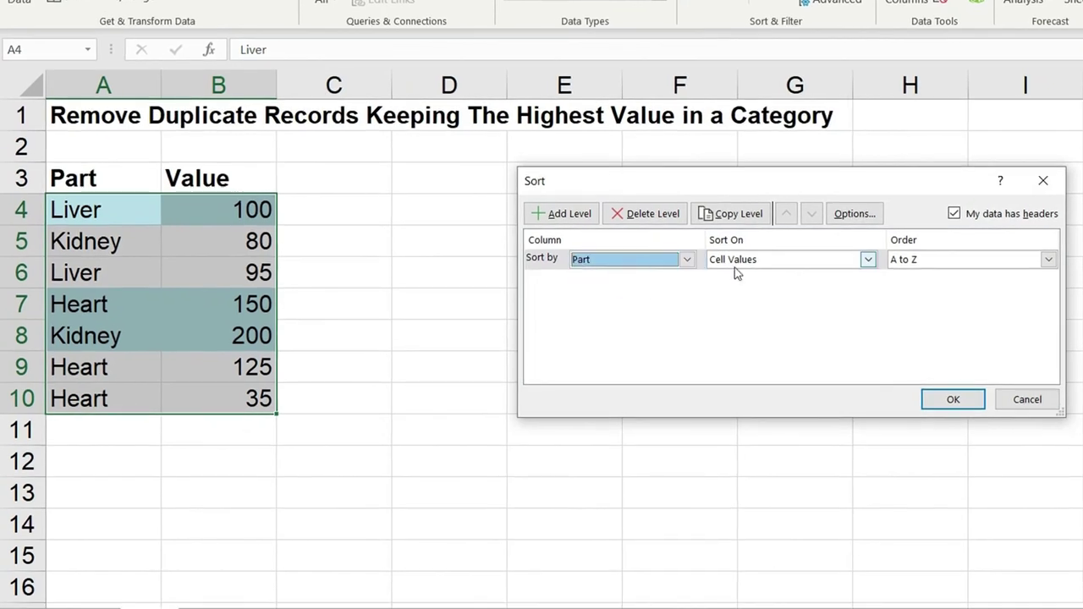
Add a second sort level on Value, ordered Largest to Smallest
click(558, 215)
click(686, 279)
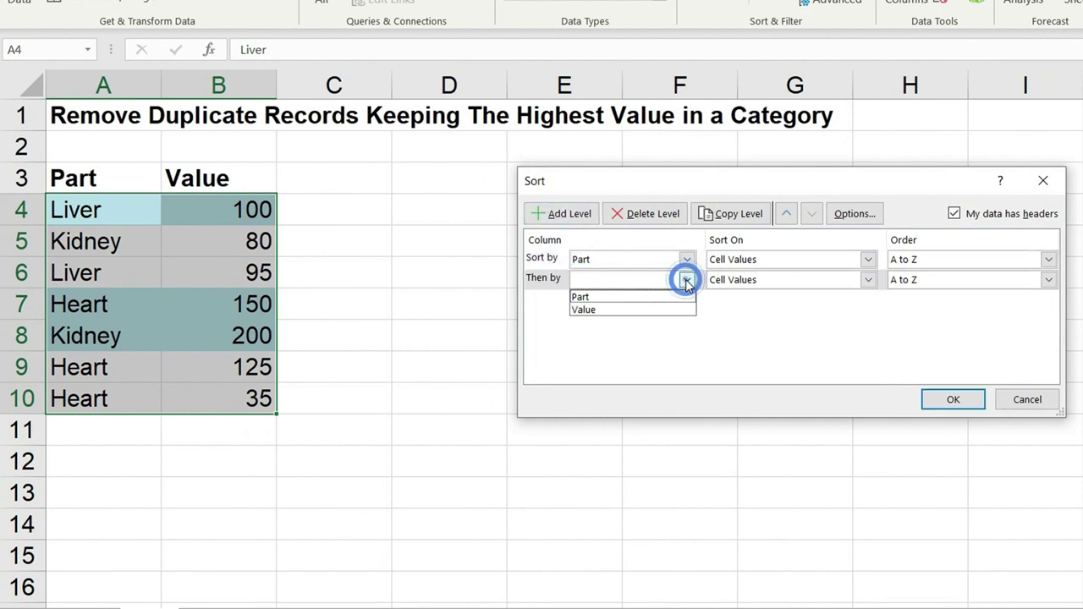
click(636, 313)
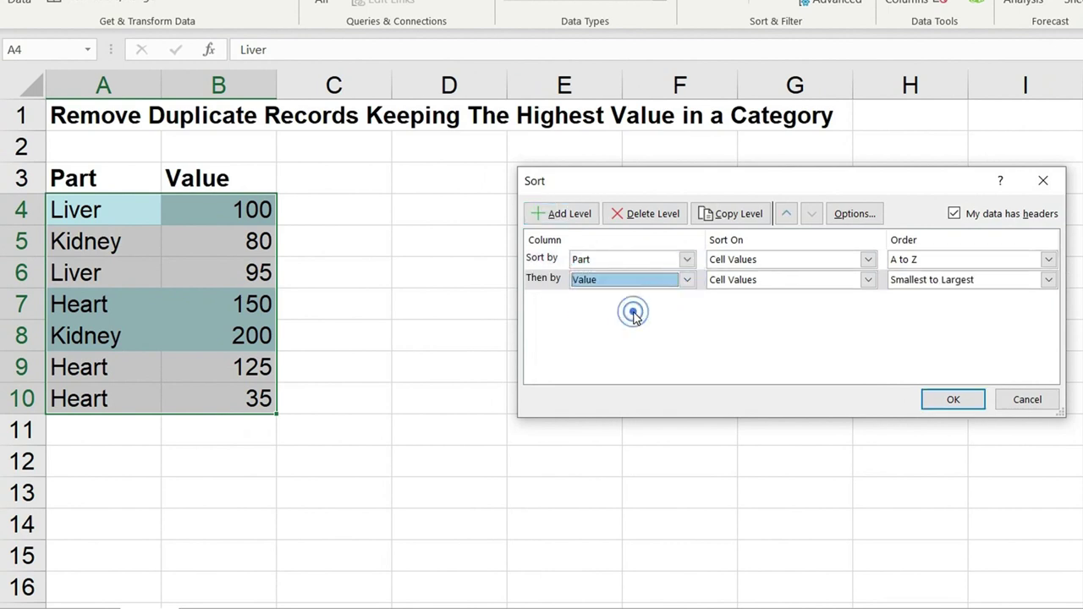
click(915, 281)
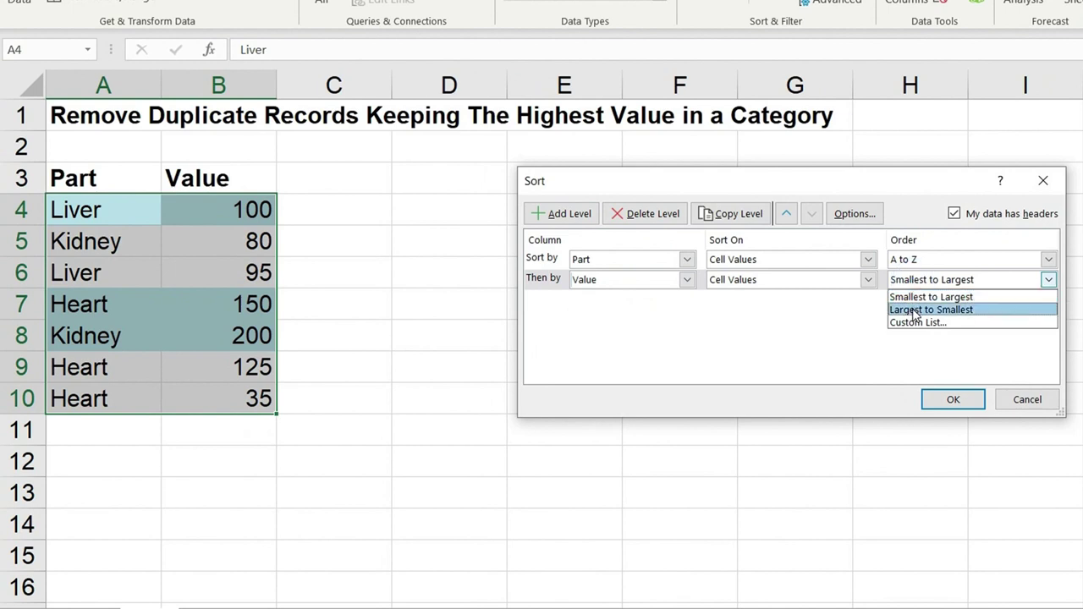
click(914, 309)
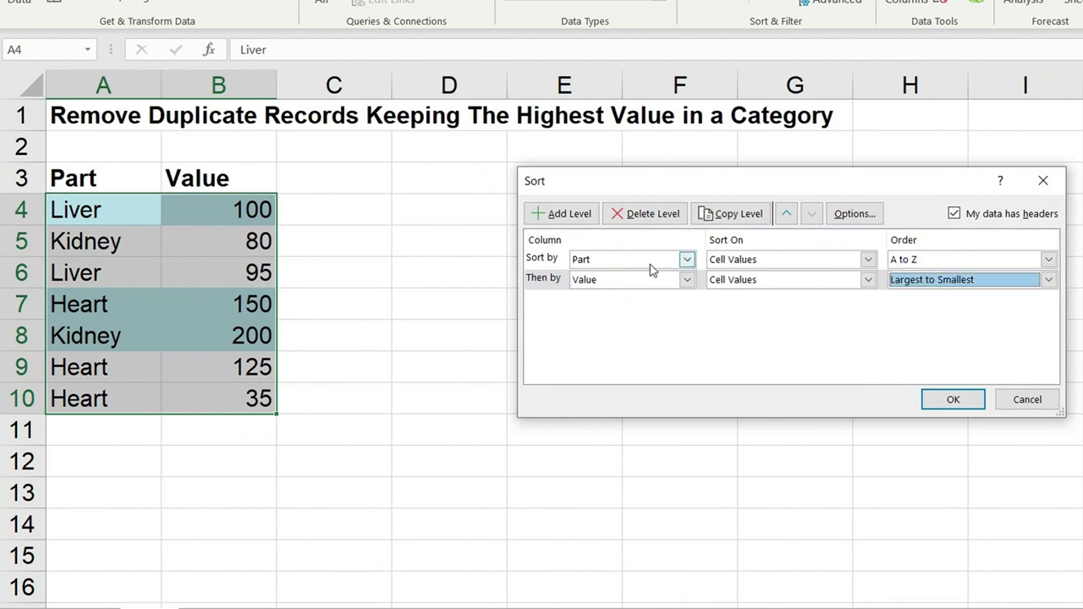
click(962, 402)
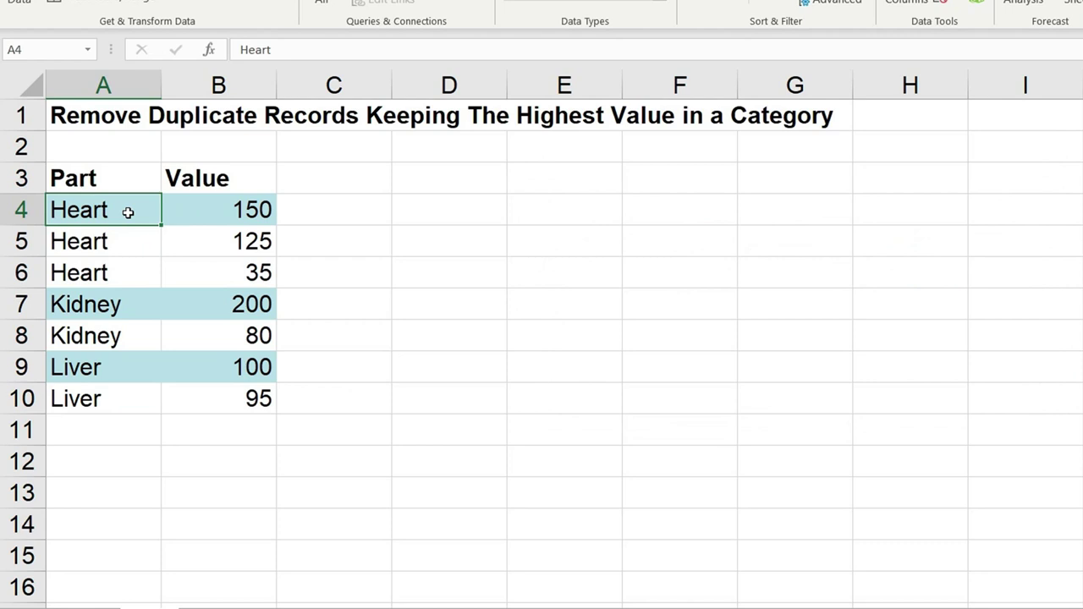
click(125, 211)
drag(121, 237, 121, 274)
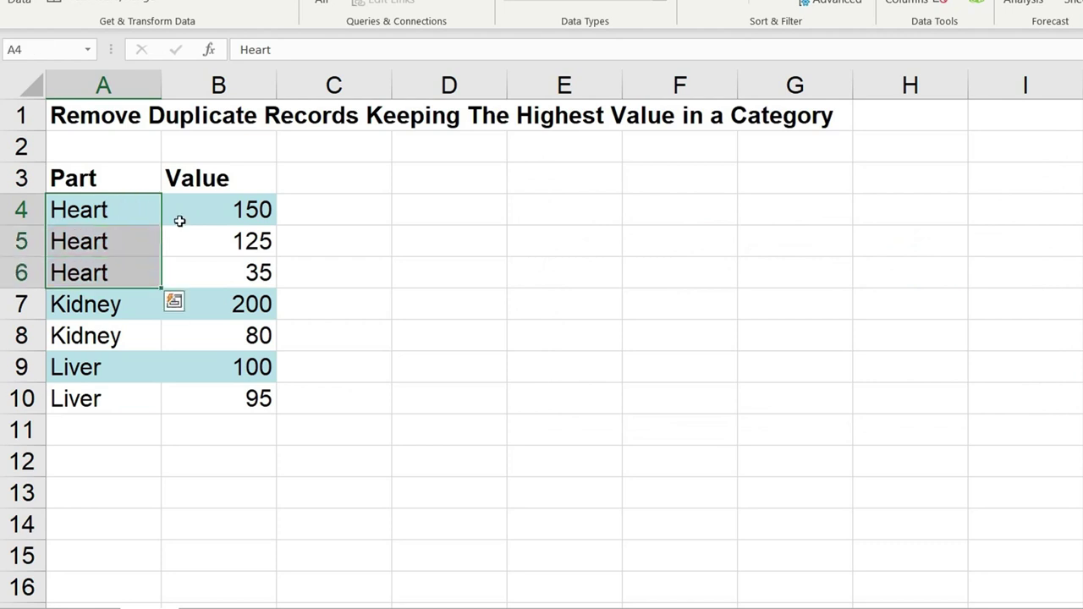
click(218, 205)
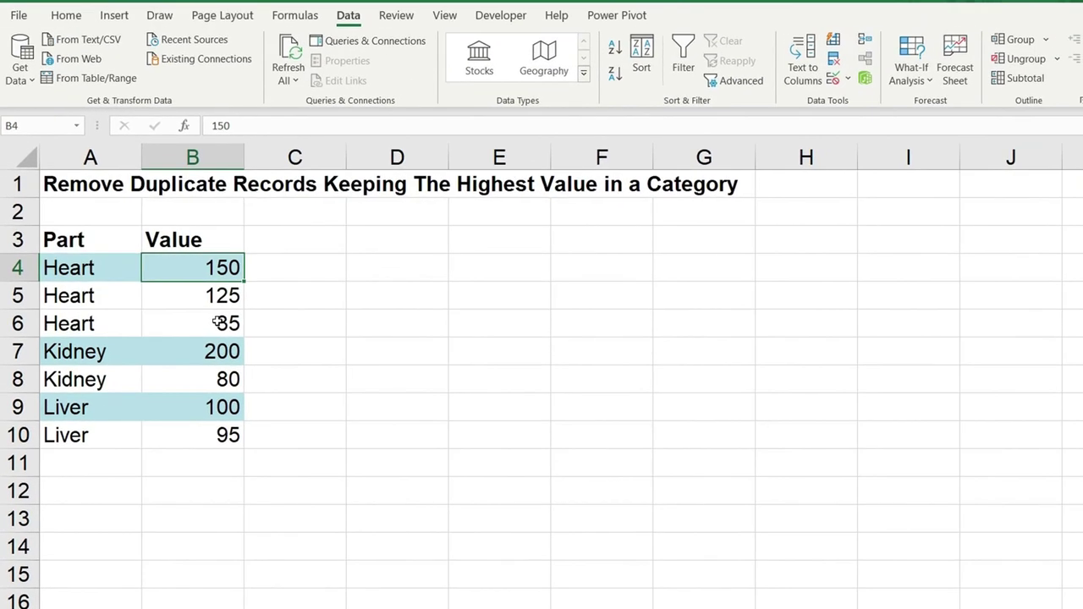
Select cell B6 and bring up Data > Remove Duplicates, moving the dialog clear of the table
click(198, 311)
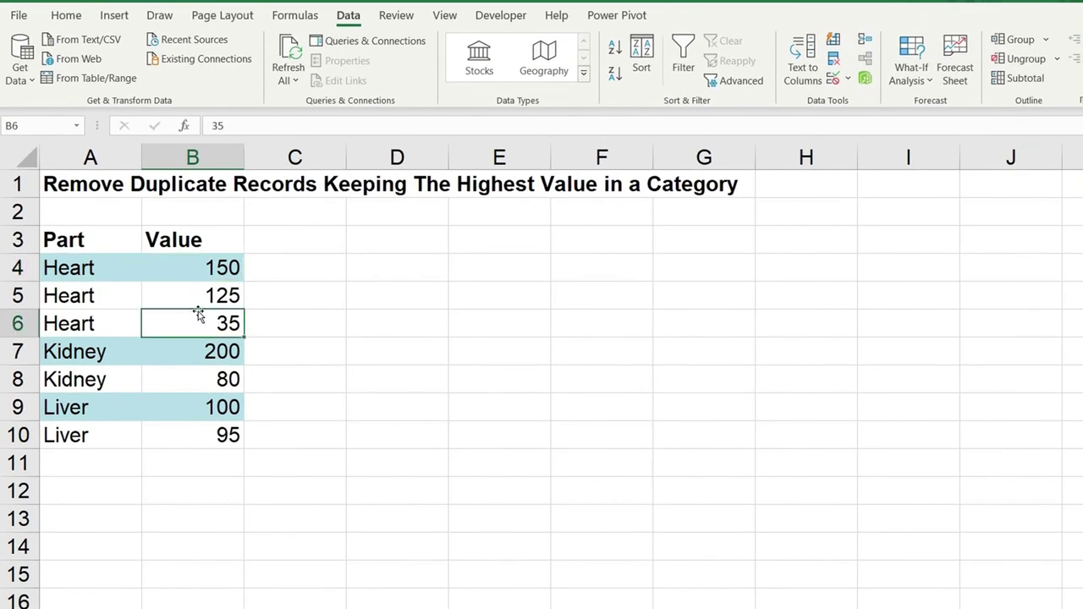
click(348, 16)
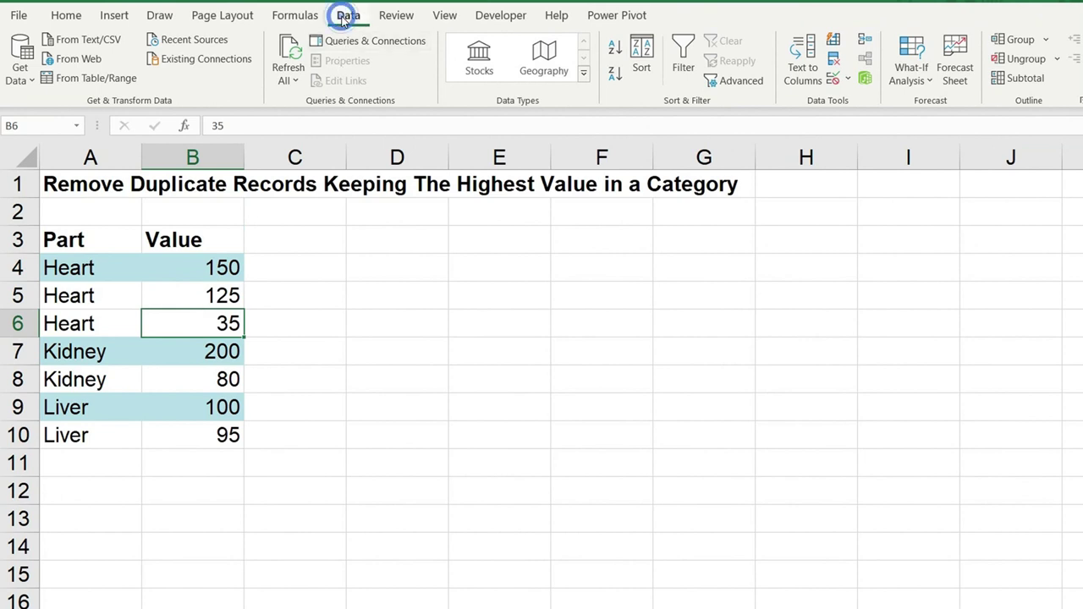
click(834, 66)
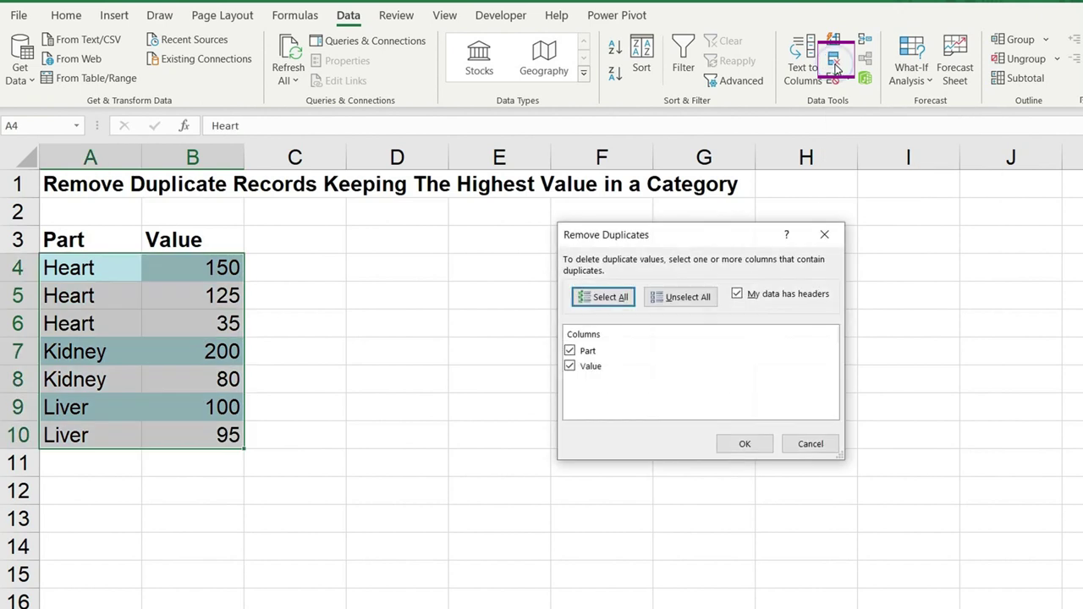
drag(677, 247, 688, 176)
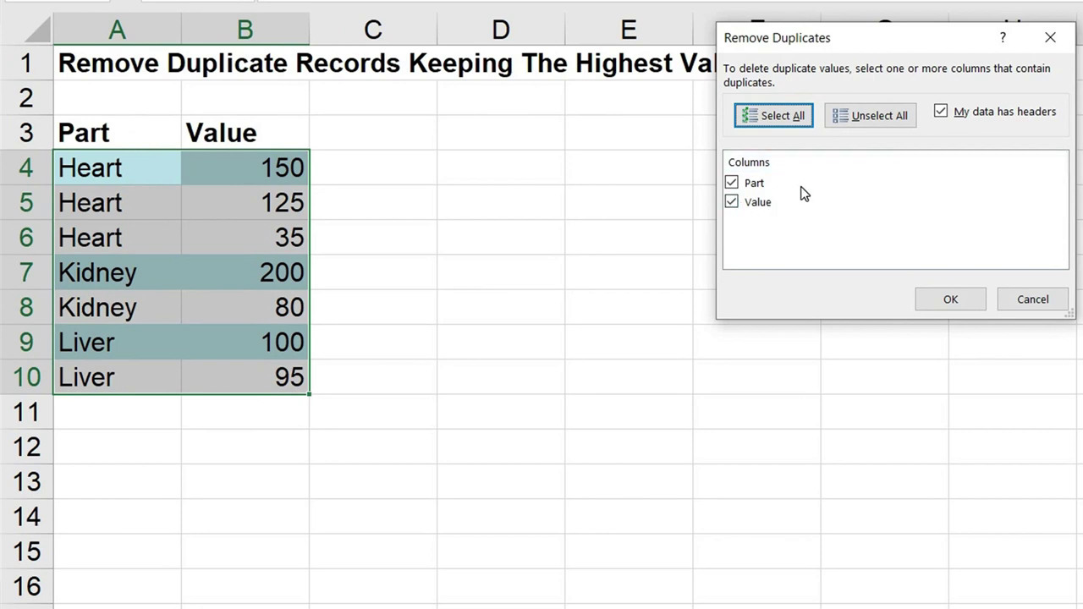
Uncheck the Value column so only Part is compared for duplicates
click(733, 202)
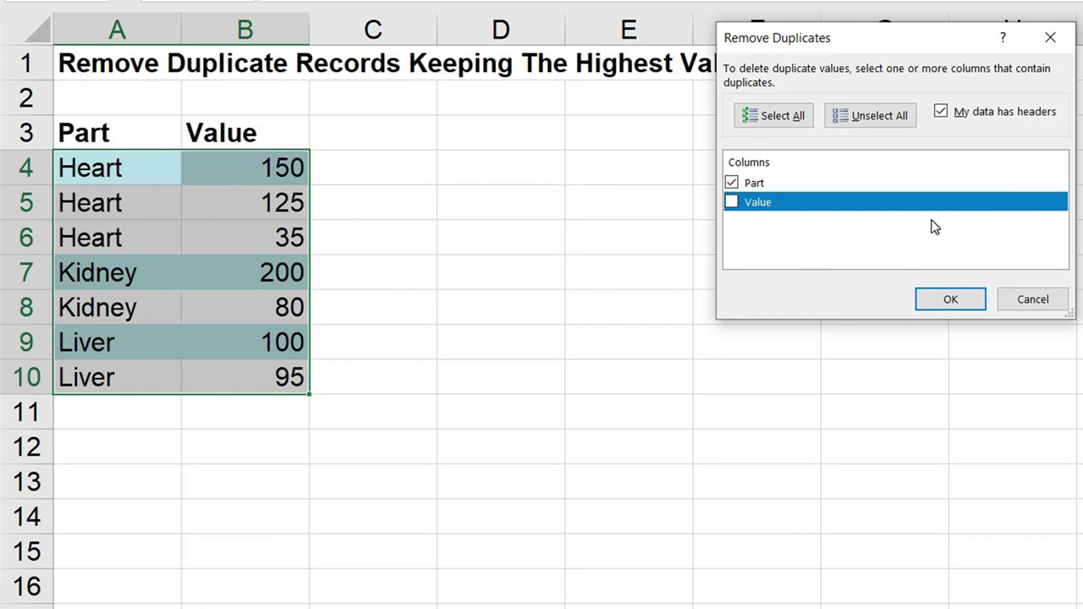
Confirm Remove Duplicates, deleting 4 duplicate rows and keeping 3 unique parts
click(944, 302)
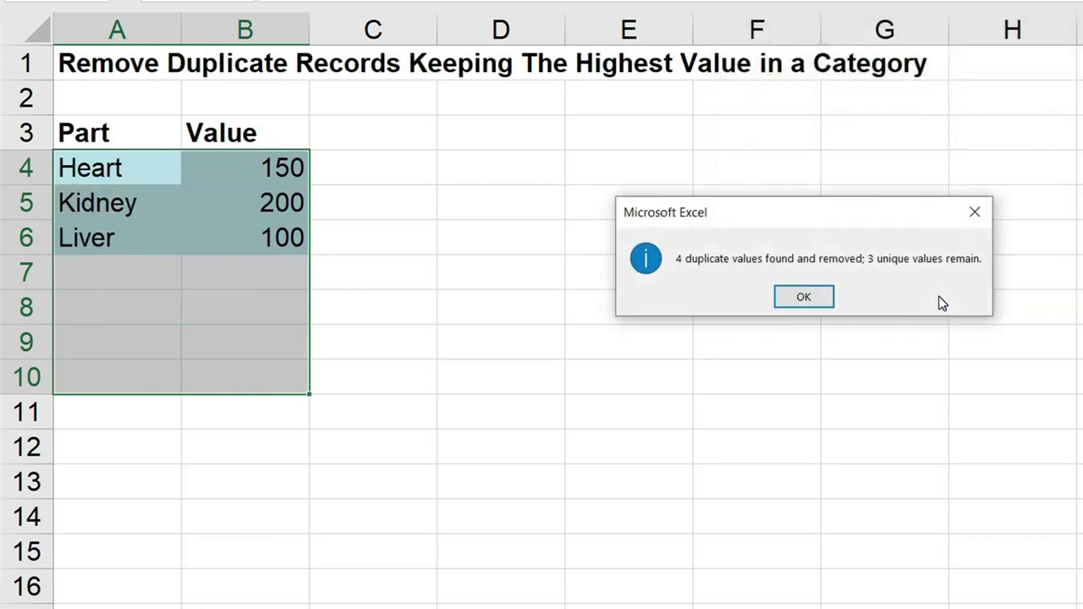